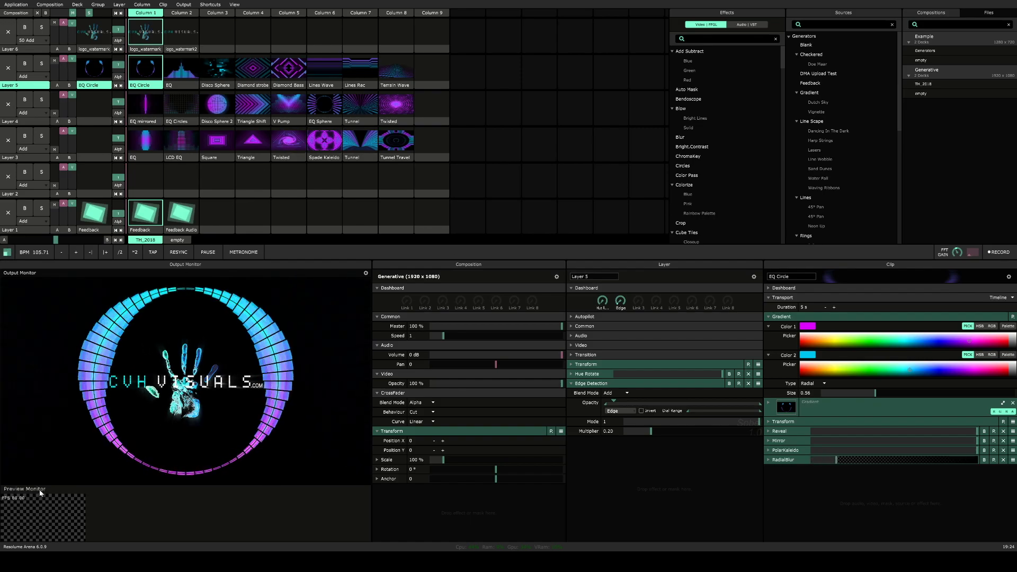
# Step: Examine the effect chains of the EQ, Disco Sphere and Diamond strobe clips on Layer 5, collapsing Diamond strobe's Reveal settings
pyautogui.click(181, 85)
pyautogui.click(224, 87)
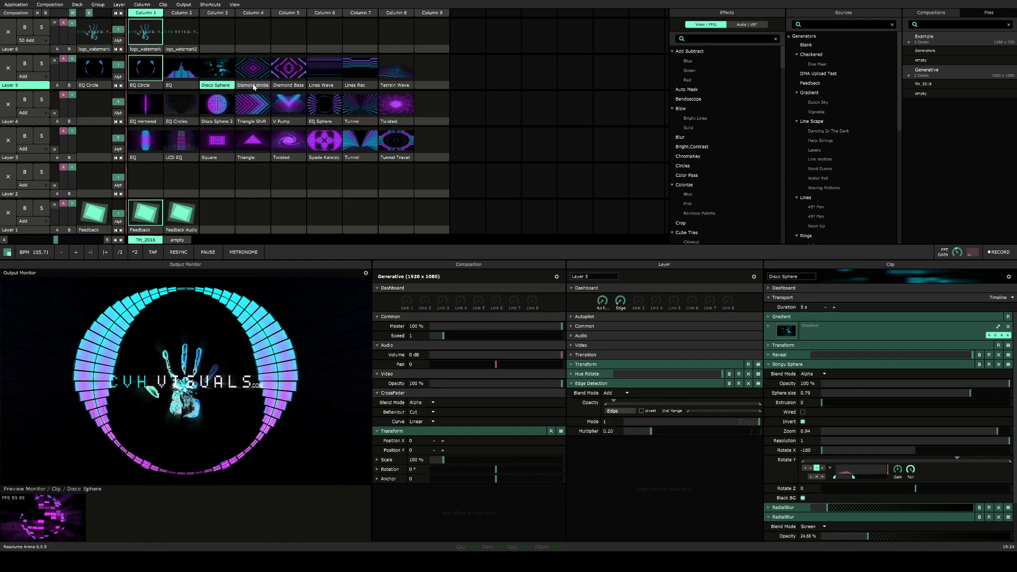
pyautogui.click(253, 84)
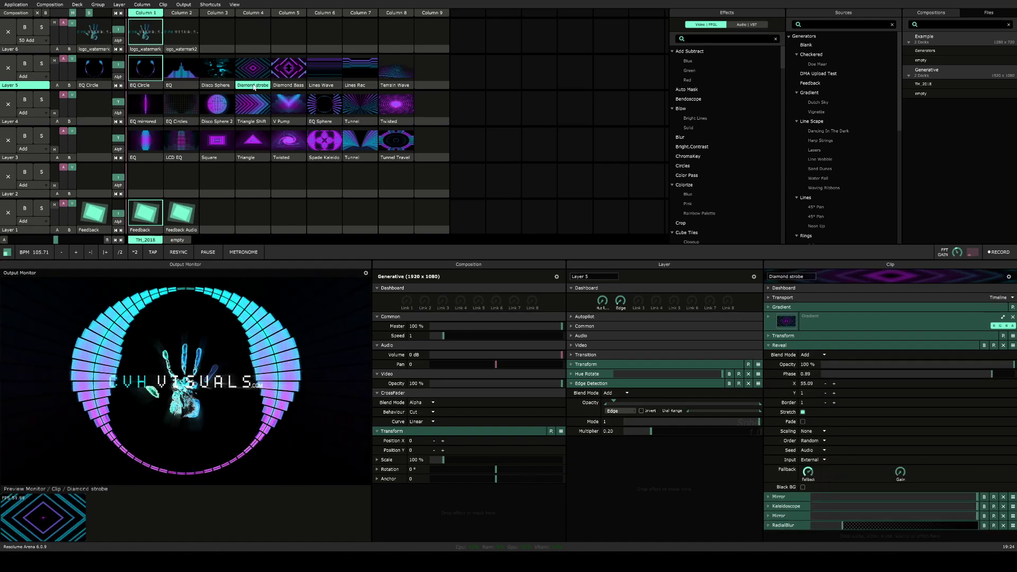
pyautogui.click(796, 345)
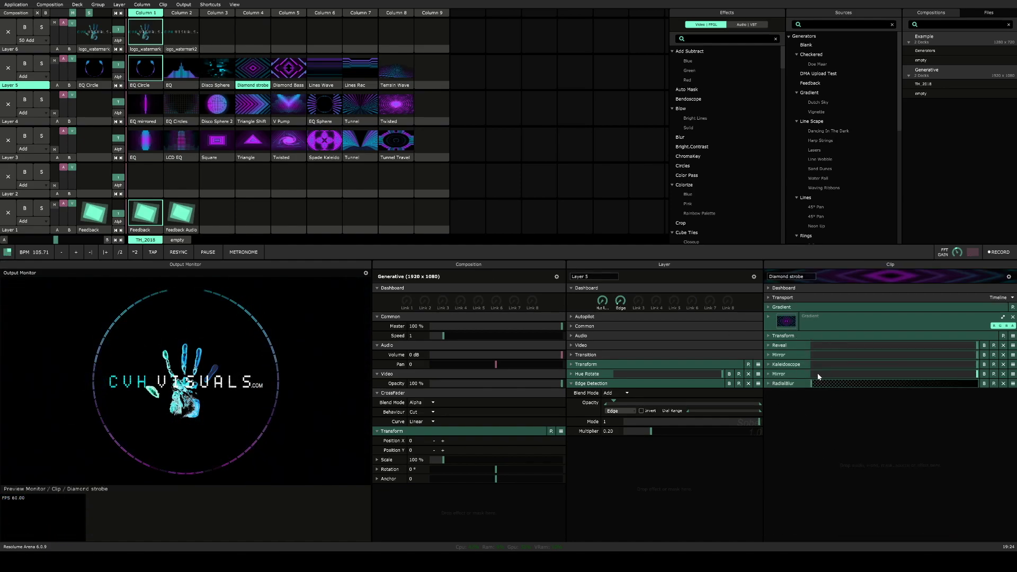
pyautogui.moveTo(819, 383); pyautogui.dragTo(830, 383)
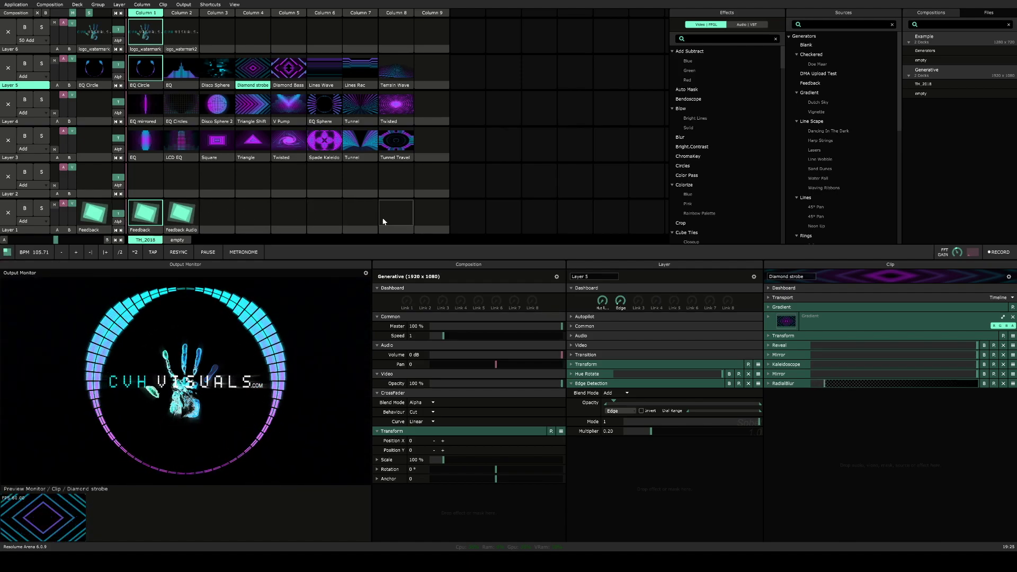
# Step: Examine the Reveal effect's parameters on the EQ Circle clip in Layer 5 and collapse them again
pyautogui.click(145, 86)
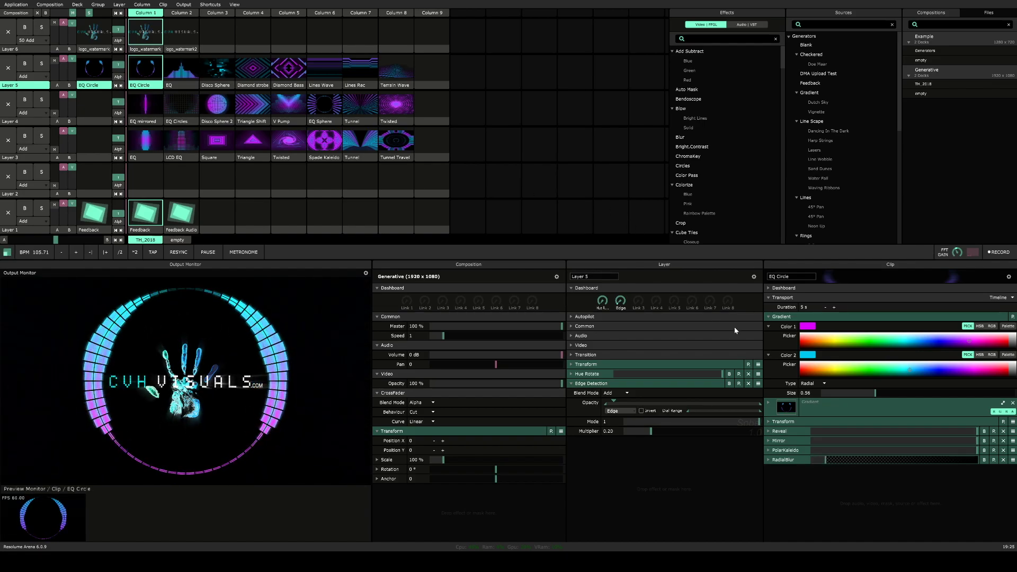
pyautogui.click(779, 431)
pyautogui.scroll(-3, 804, 485)
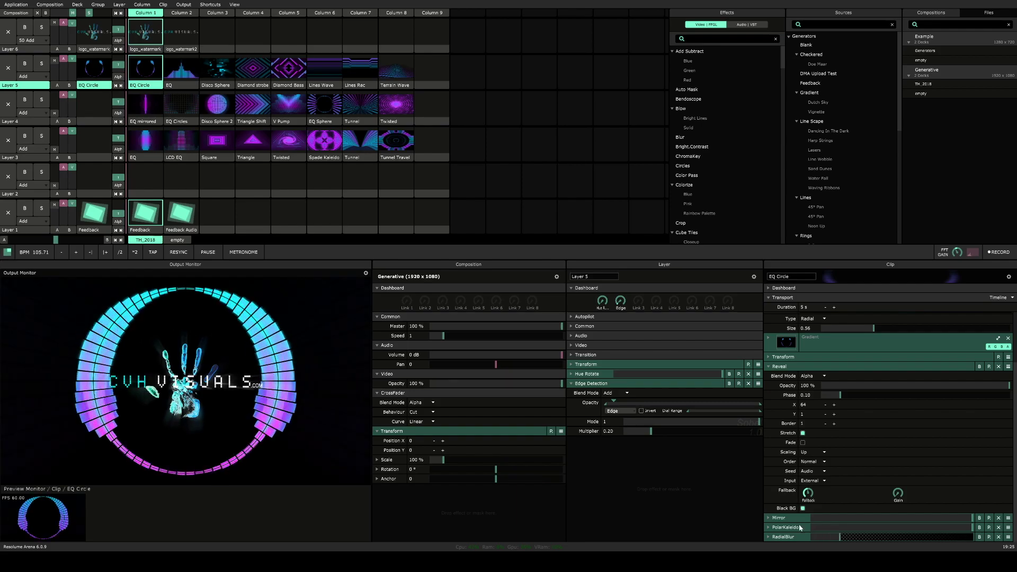
pyautogui.click(786, 367)
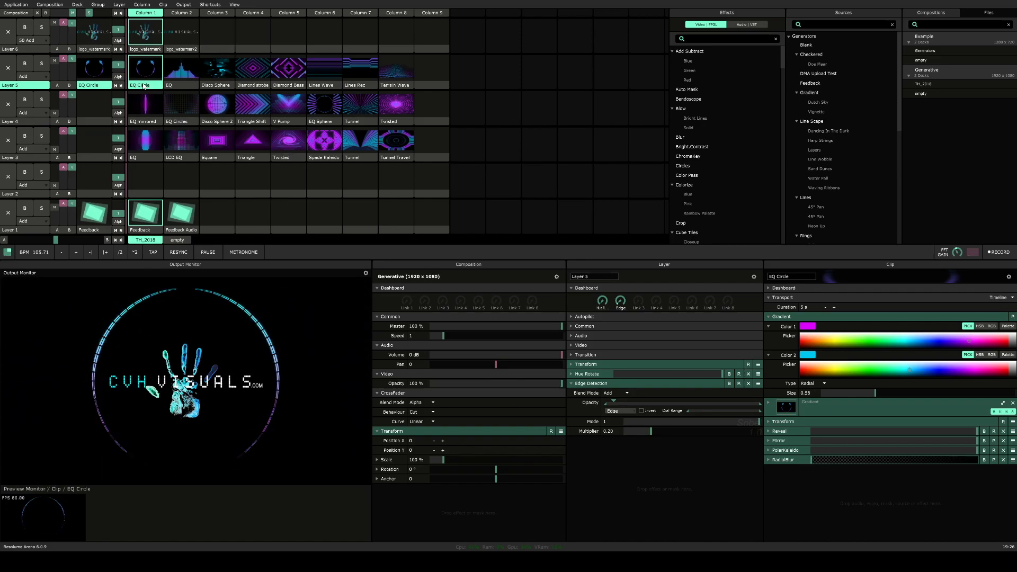
# Step: Launch the EQ clip on Layer 5 and try the Centre scaling in its Reveal effect before returning it to Up
pyautogui.click(174, 76)
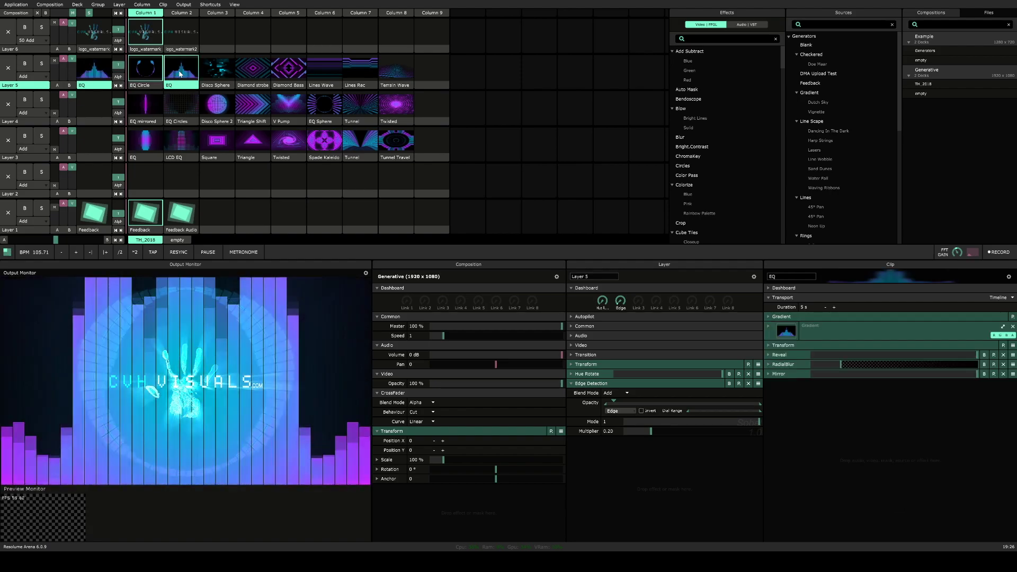
pyautogui.click(779, 355)
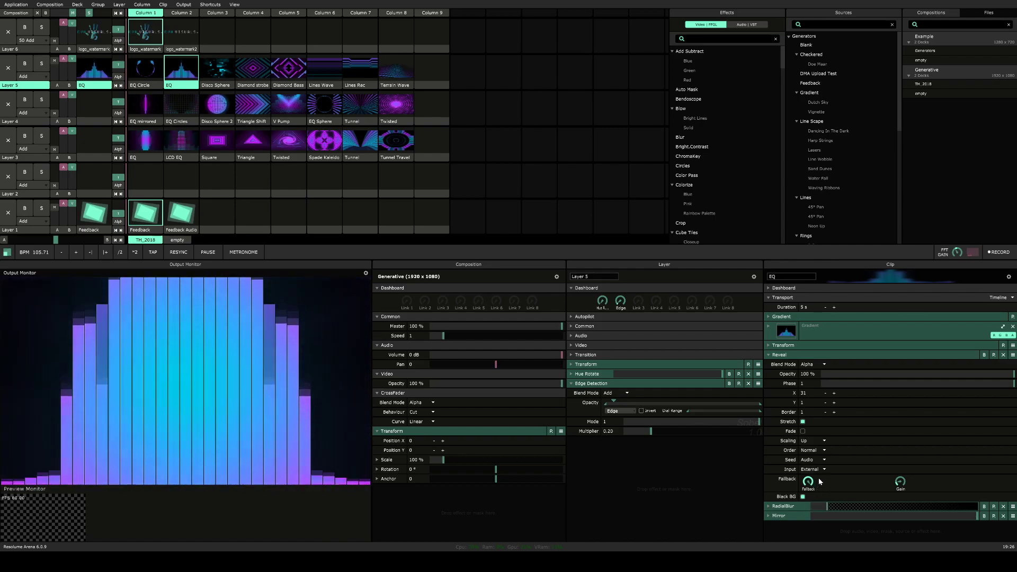
pyautogui.click(810, 440)
pyautogui.click(810, 450)
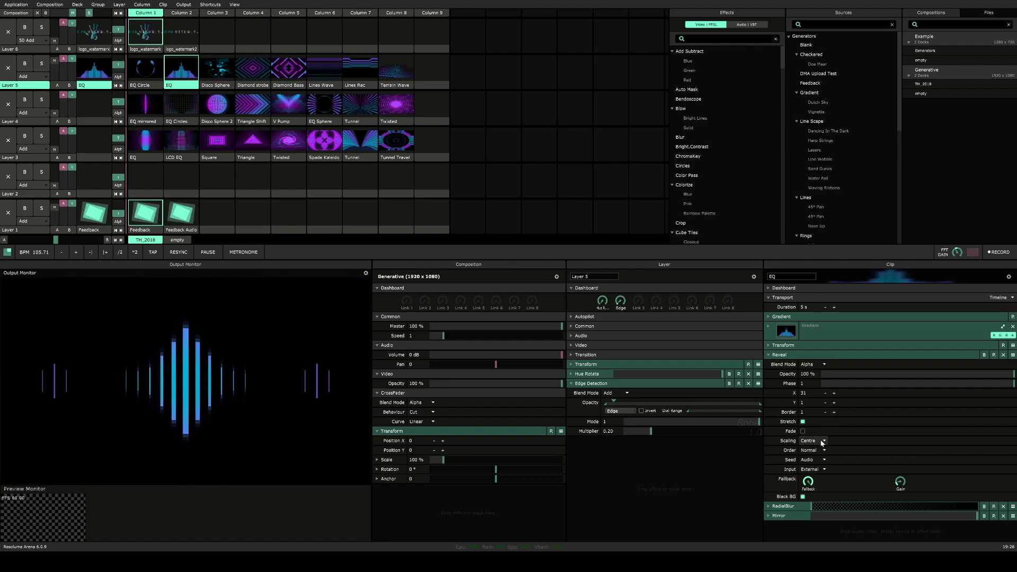
pyautogui.click(811, 441)
pyautogui.click(810, 440)
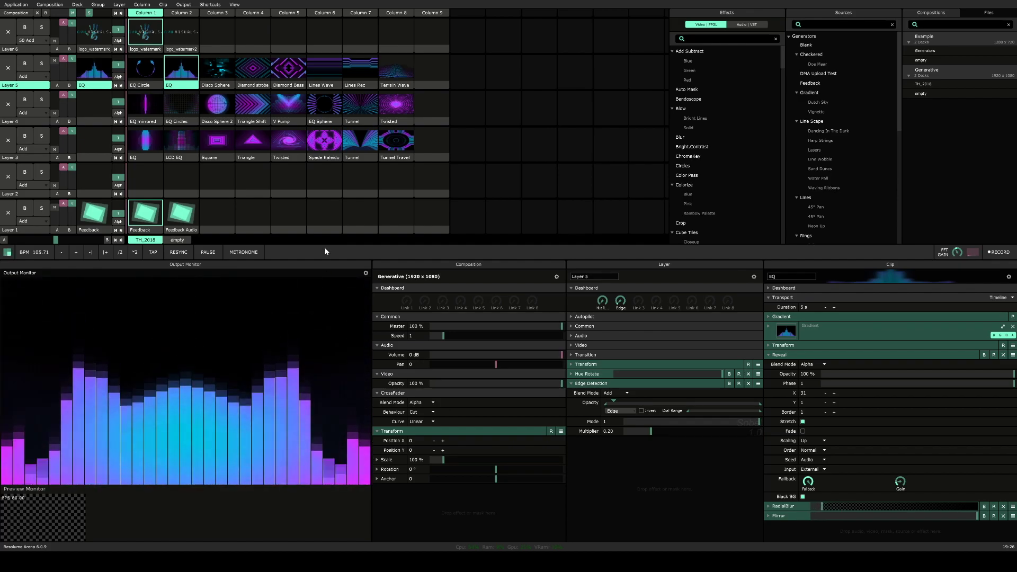
# Step: Launch the Disco Sphere clip on Layer 5 and examine its gradient colours and effects, collapsing the Stingy Sphere settings
pyautogui.click(214, 68)
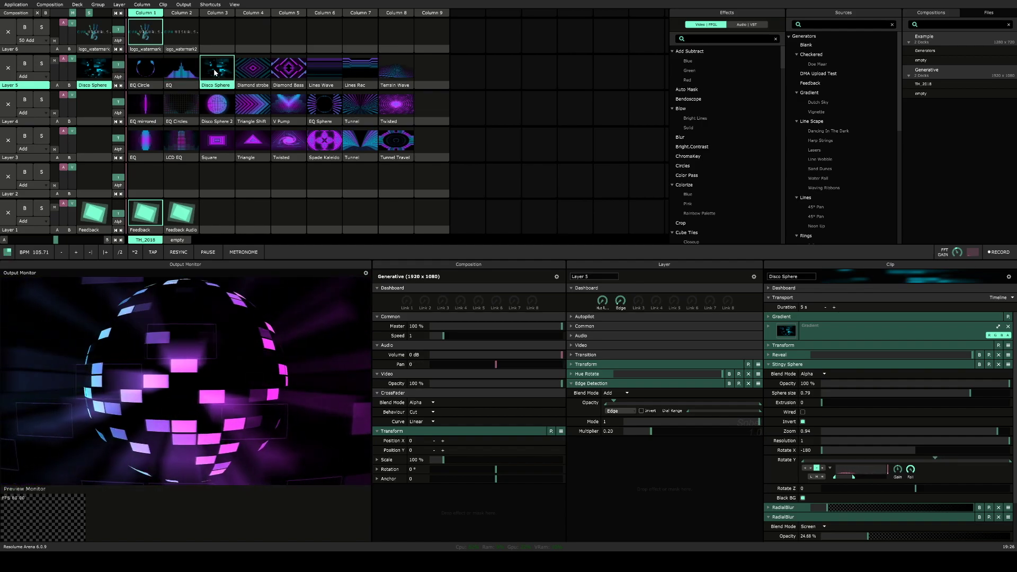
pyautogui.click(787, 365)
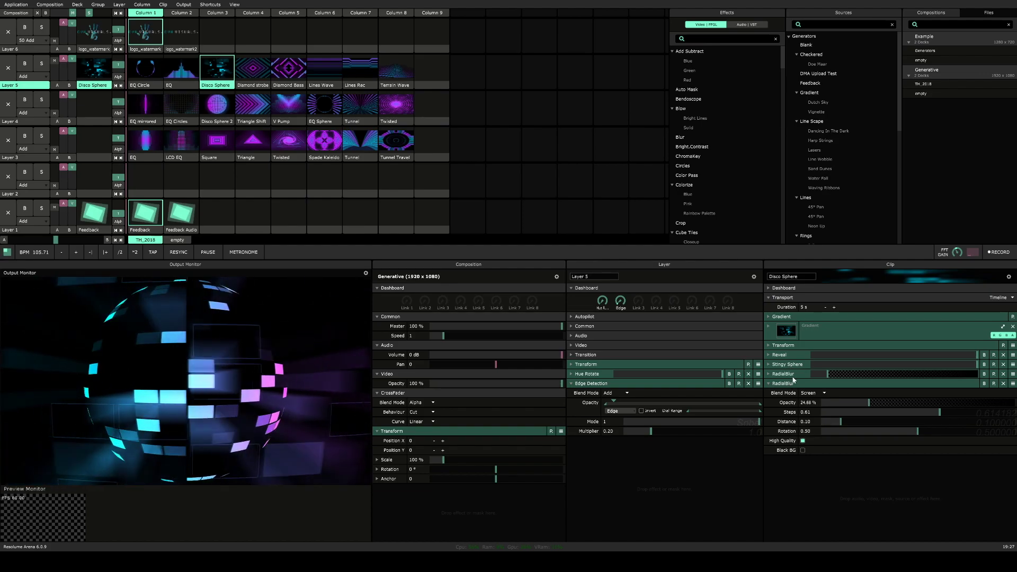
pyautogui.click(783, 317)
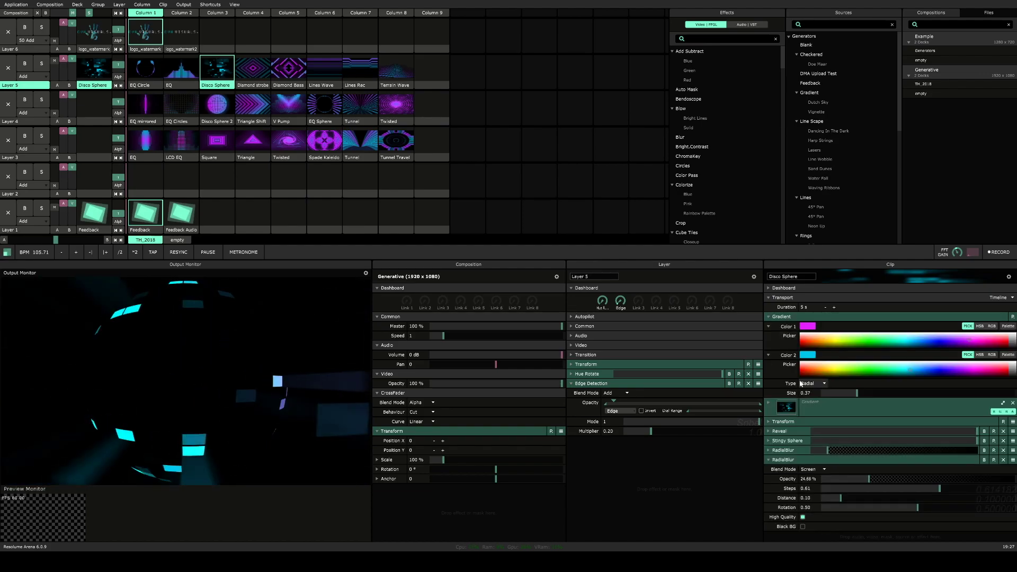
pyautogui.click(790, 318)
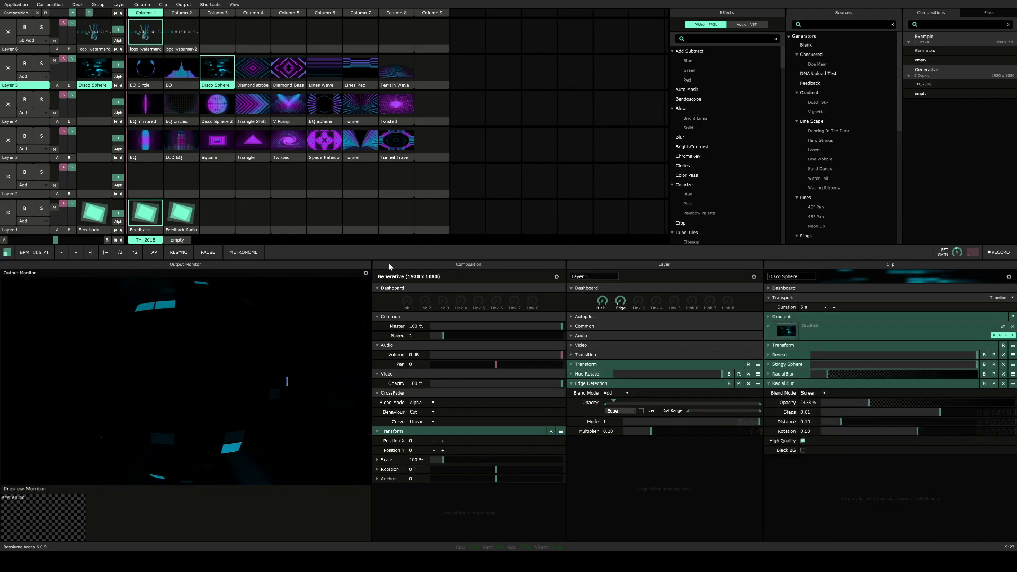
# Step: Collapse Layer 5's Edge Detection settings and examine the layer effects of Layer 4 and Layer 3
pyautogui.click(592, 384)
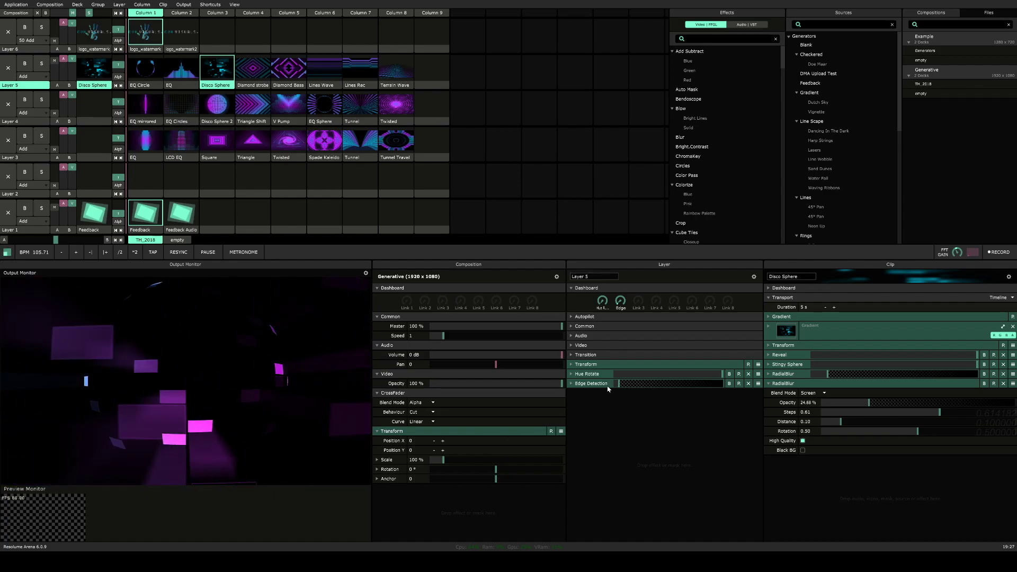
pyautogui.click(36, 120)
pyautogui.click(32, 158)
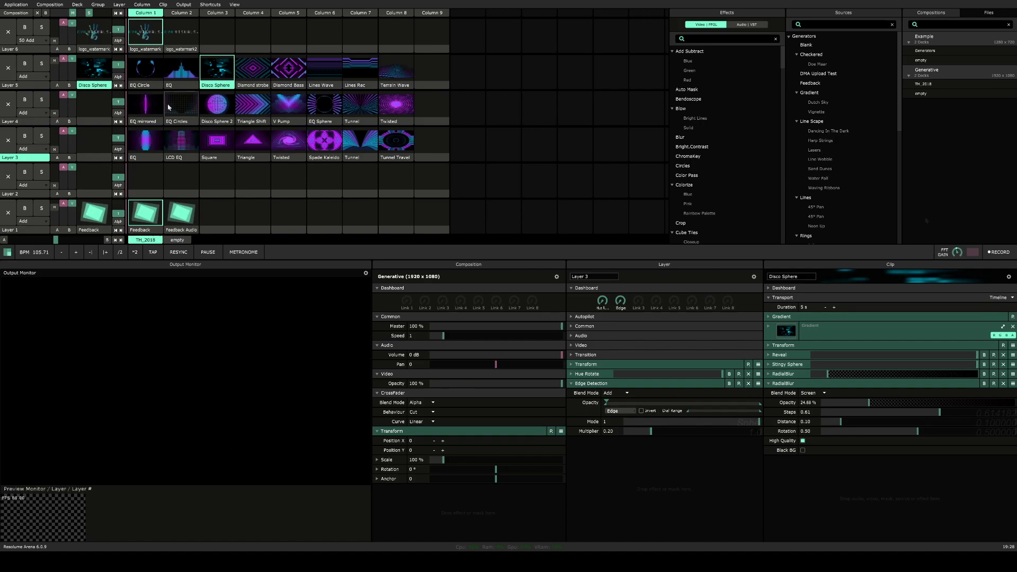
# Step: Launch the EQ Circle, EQ, Disco Sphere, Diamond strobe and Diamond Bass clips on Layer 5 in turn
pyautogui.click(152, 65)
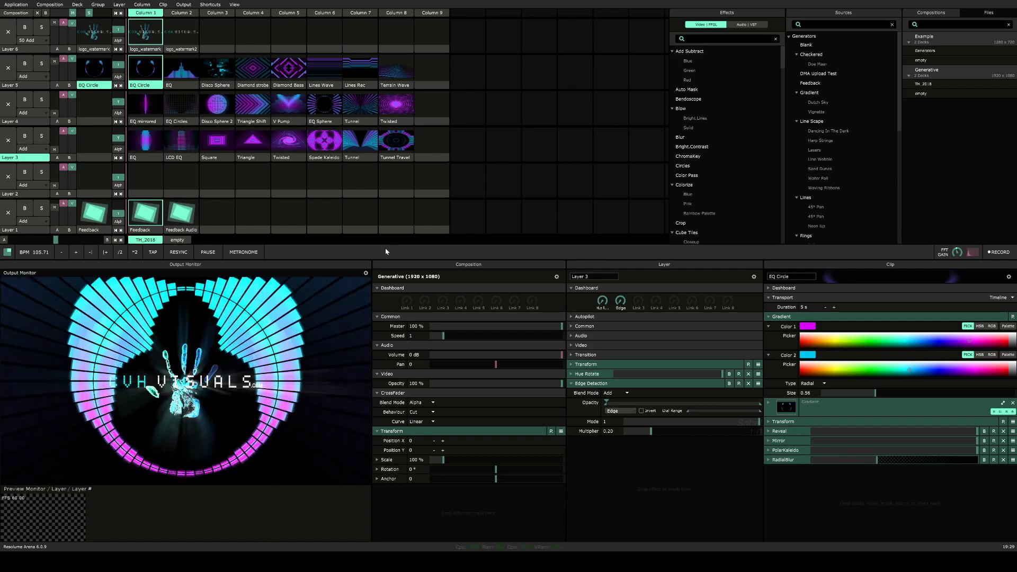
pyautogui.click(185, 72)
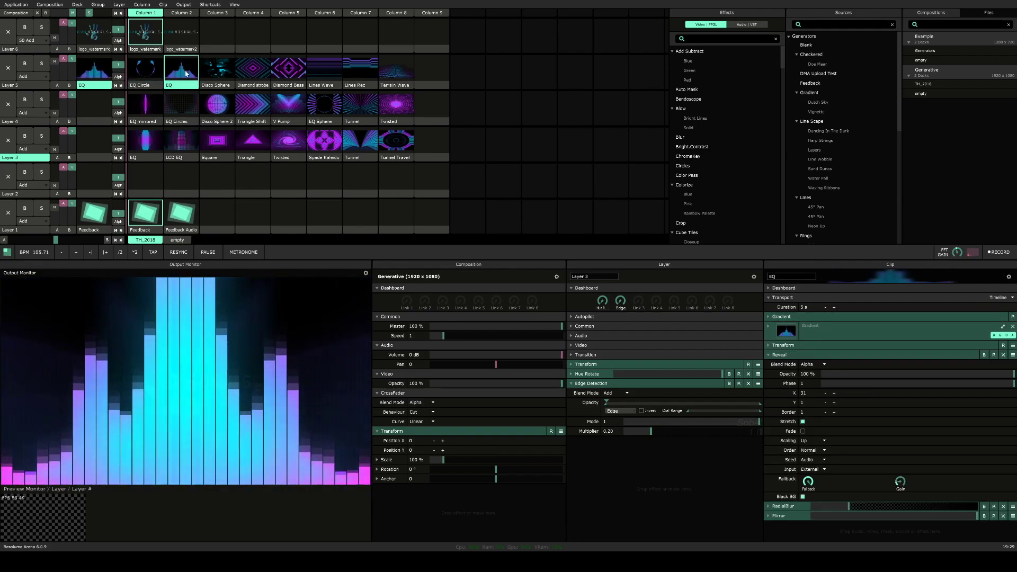
pyautogui.click(219, 74)
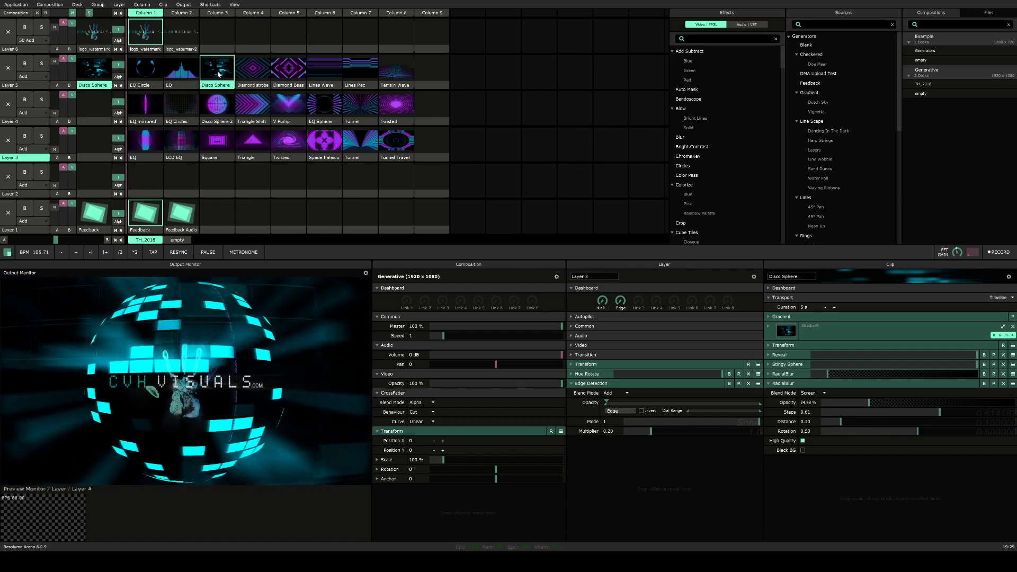
pyautogui.click(249, 73)
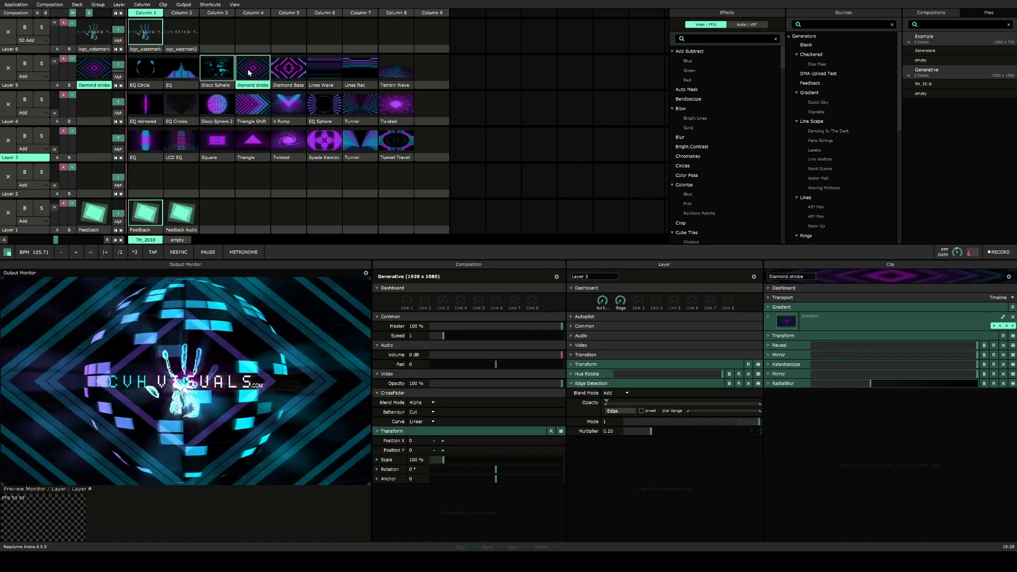
pyautogui.click(289, 69)
# Step: Switch the Layer 6 logo to logo_watermark2 and launch Lines Wave, Lines Rec and Terrain Wave in turn on Layer 5
pyautogui.click(183, 33)
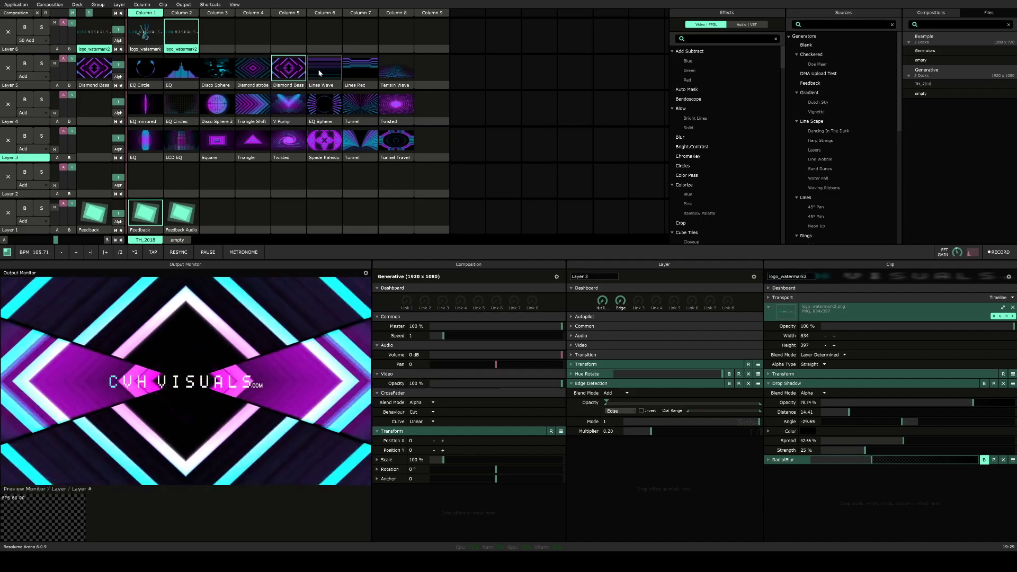
pyautogui.click(319, 72)
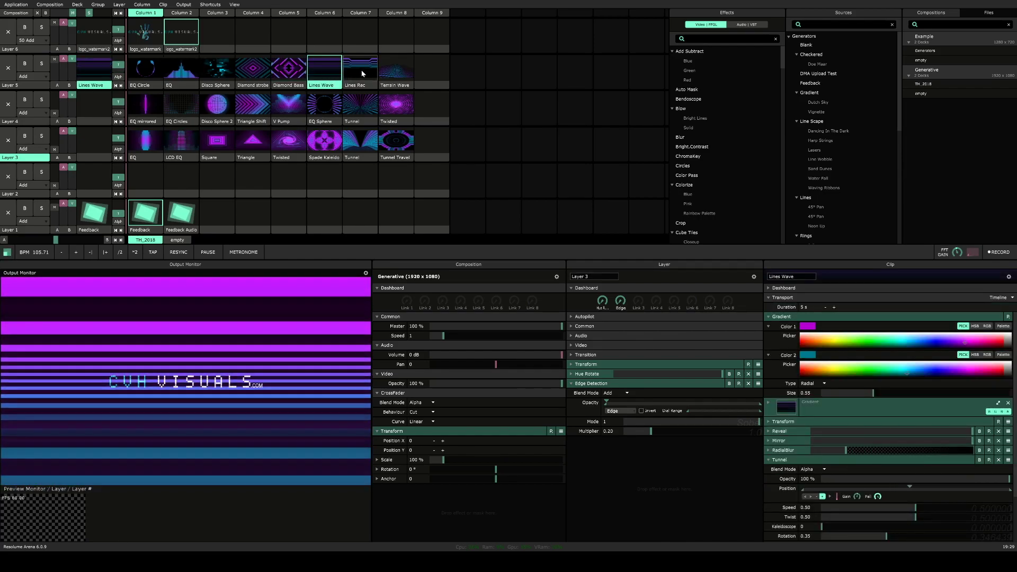
pyautogui.click(363, 73)
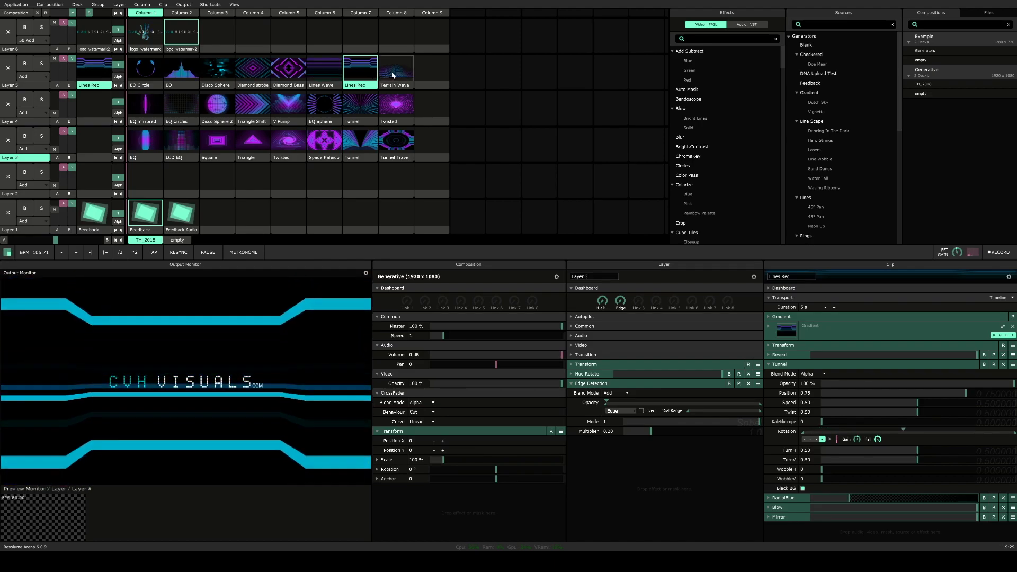
pyautogui.click(392, 75)
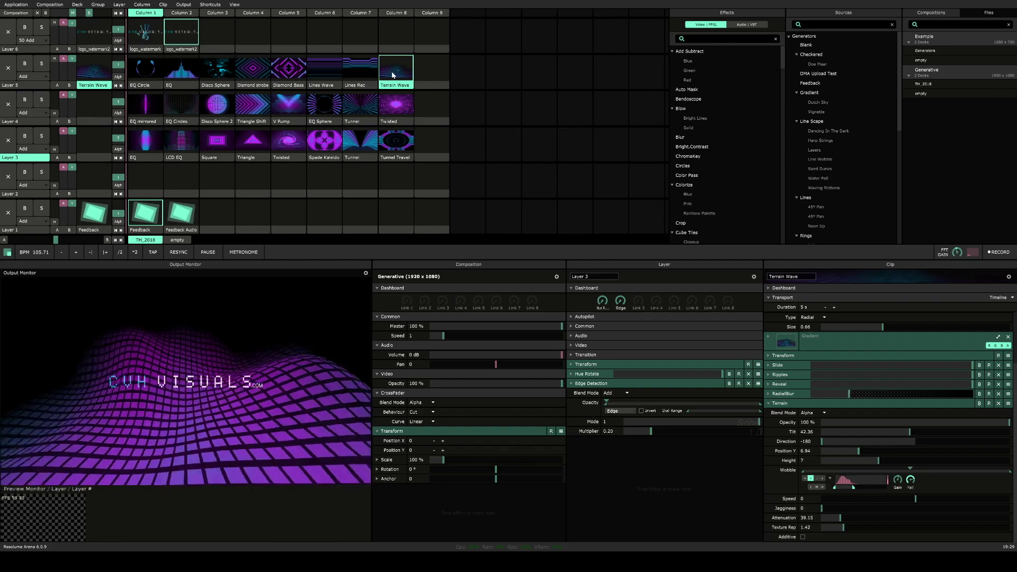
# Step: Launch Layer 4's Twisted, Tunnel, EQ Sphere, V Pump and Triangle Shift clips in turn, switching the Layer 6 logo to logo_watermark after Twisted
pyautogui.click(393, 110)
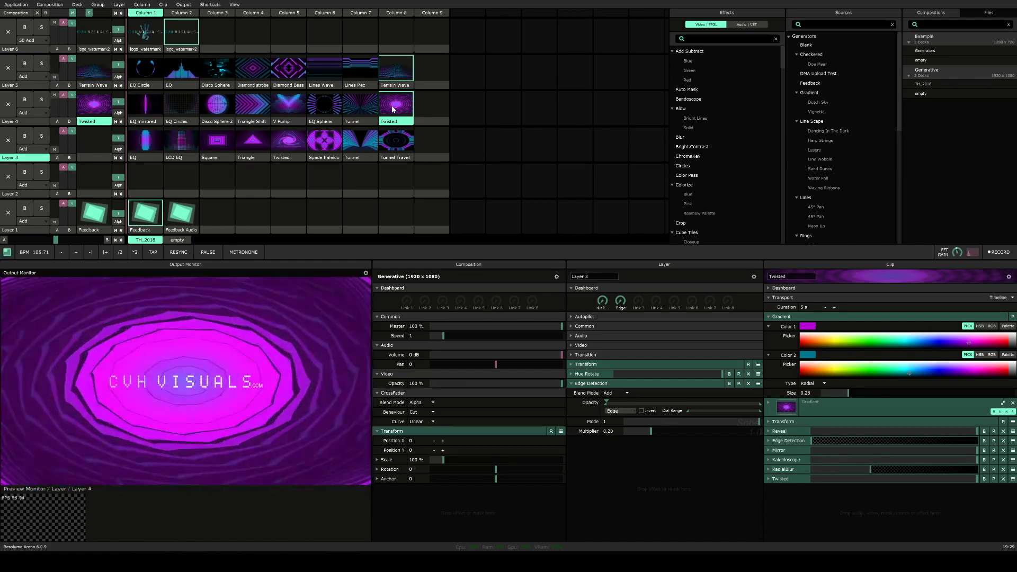
pyautogui.click(155, 36)
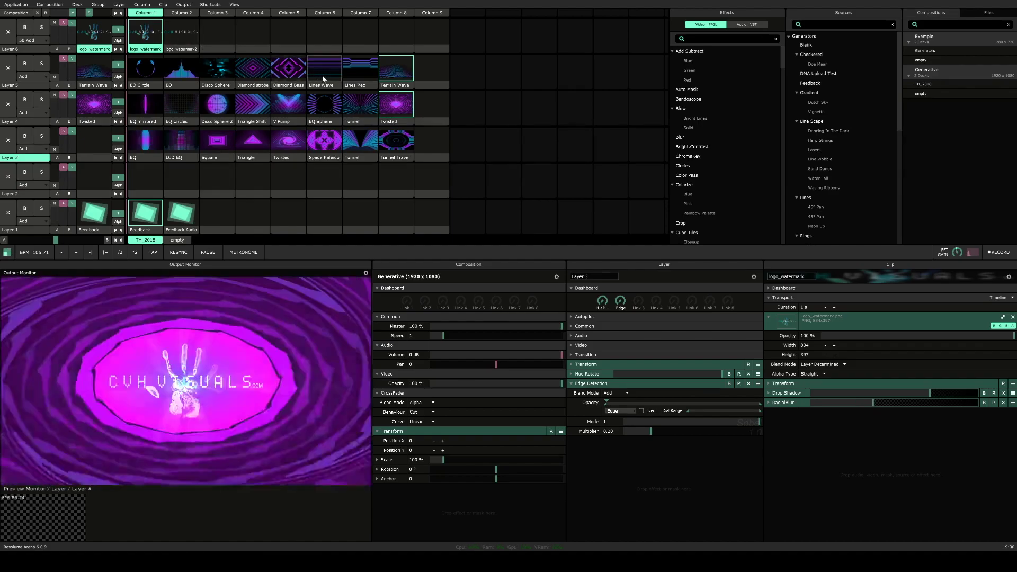
pyautogui.click(360, 100)
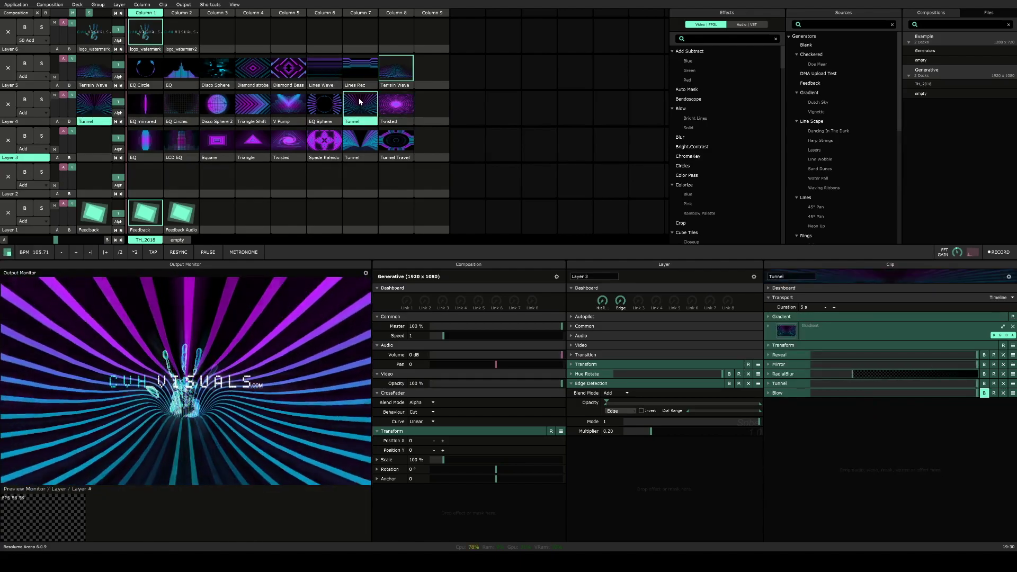
pyautogui.click(324, 105)
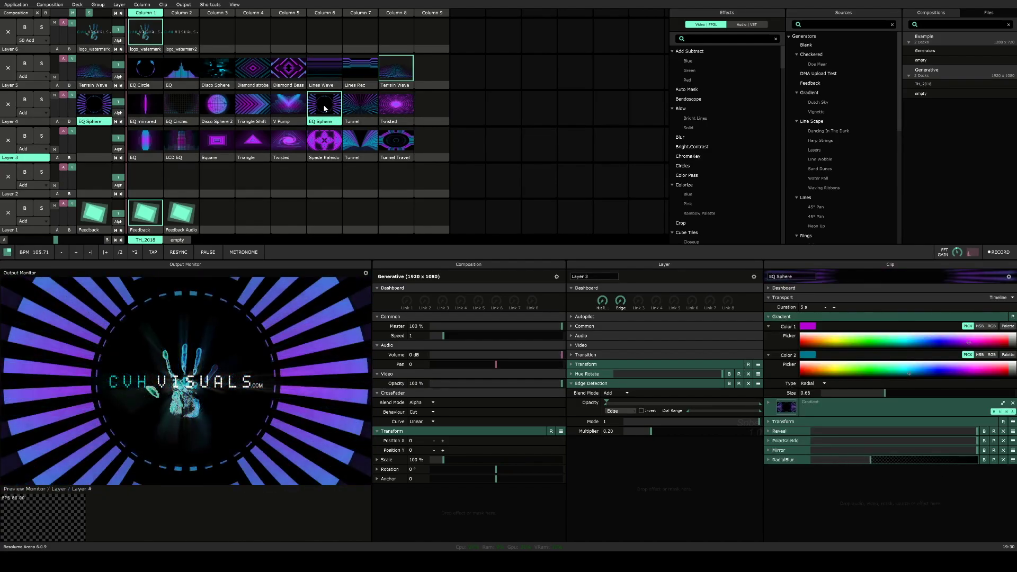
pyautogui.click(290, 109)
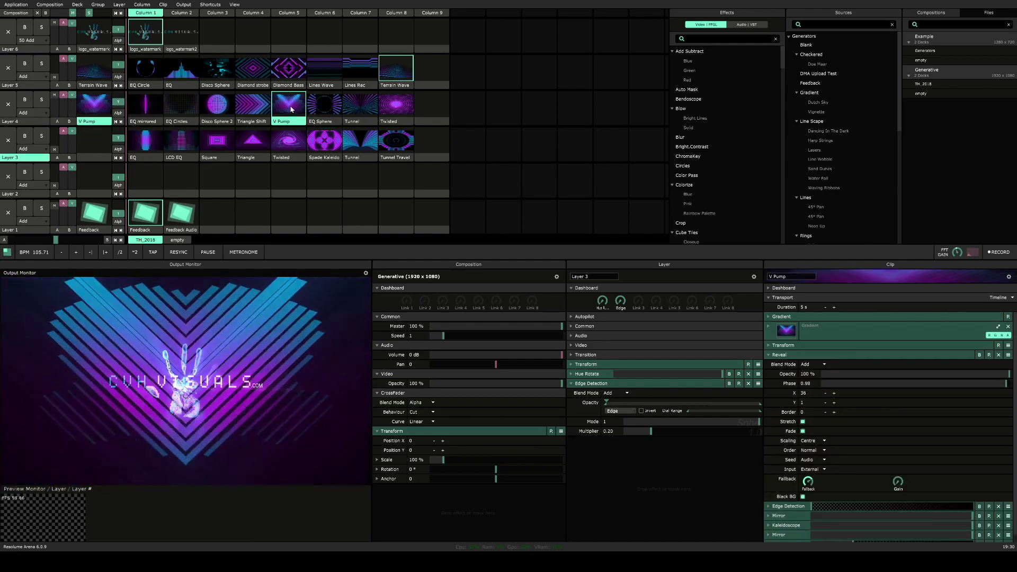
pyautogui.click(258, 110)
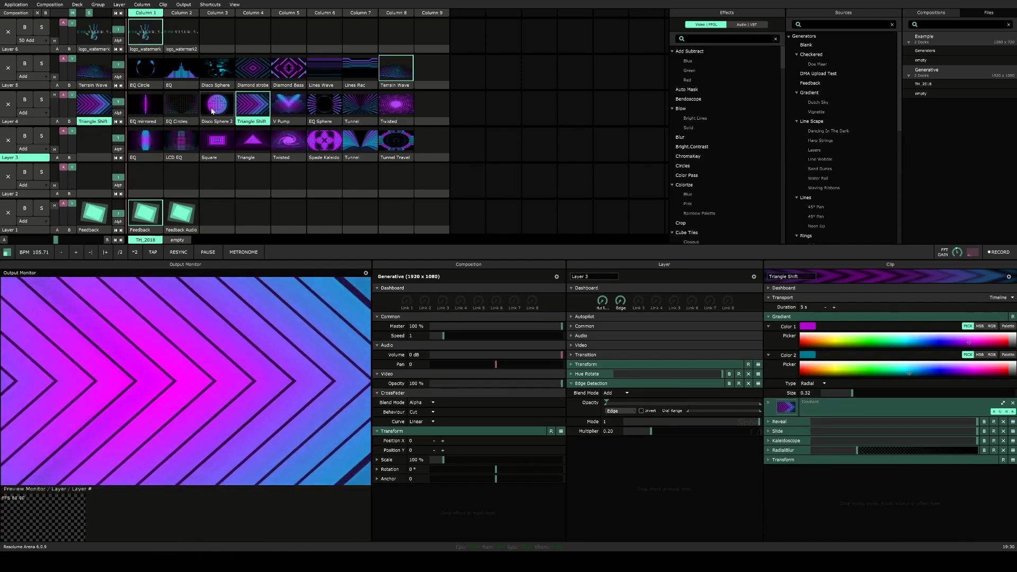
# Step: Launch the Layer 3 clips from LCD EQ through Tunnel Travel in turn and switch the Layer 6 logo to logo_watermark2
pyautogui.click(182, 141)
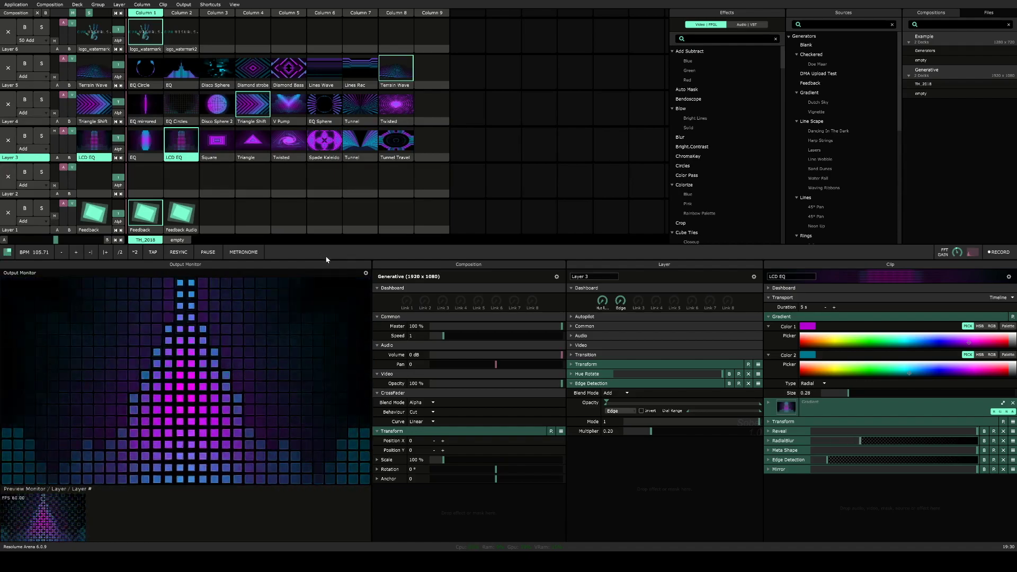
pyautogui.click(223, 144)
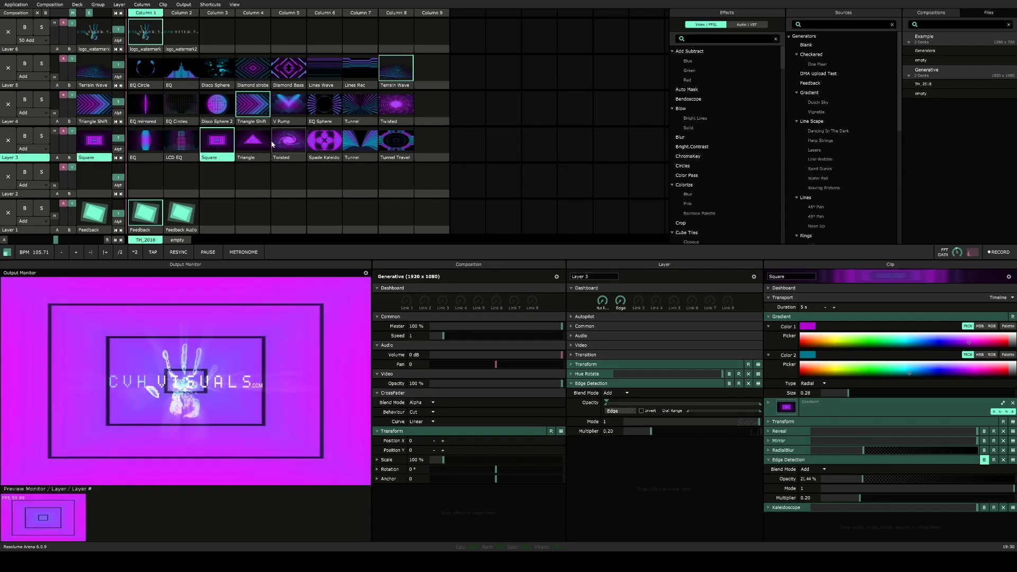
pyautogui.click(260, 144)
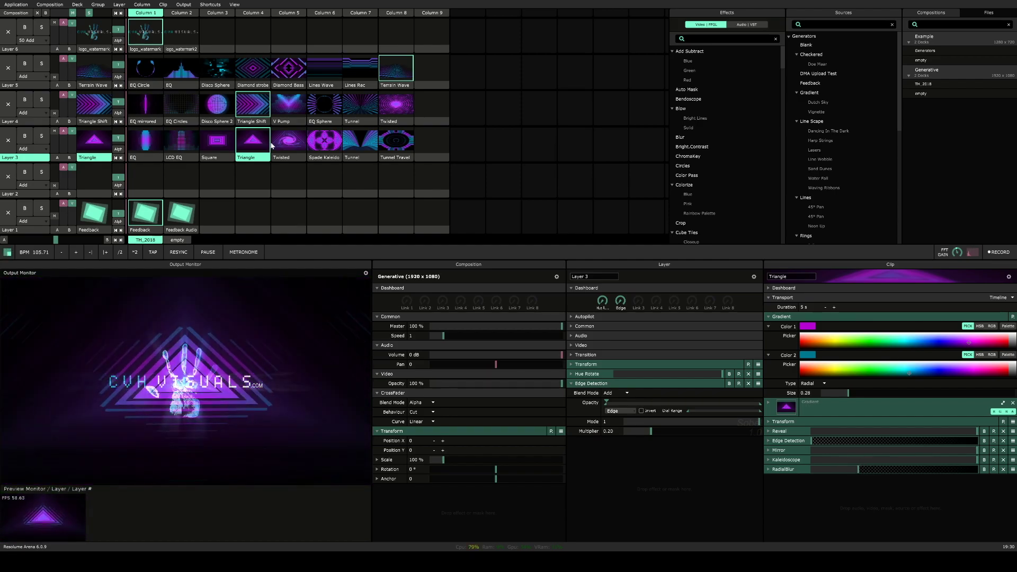
pyautogui.click(283, 144)
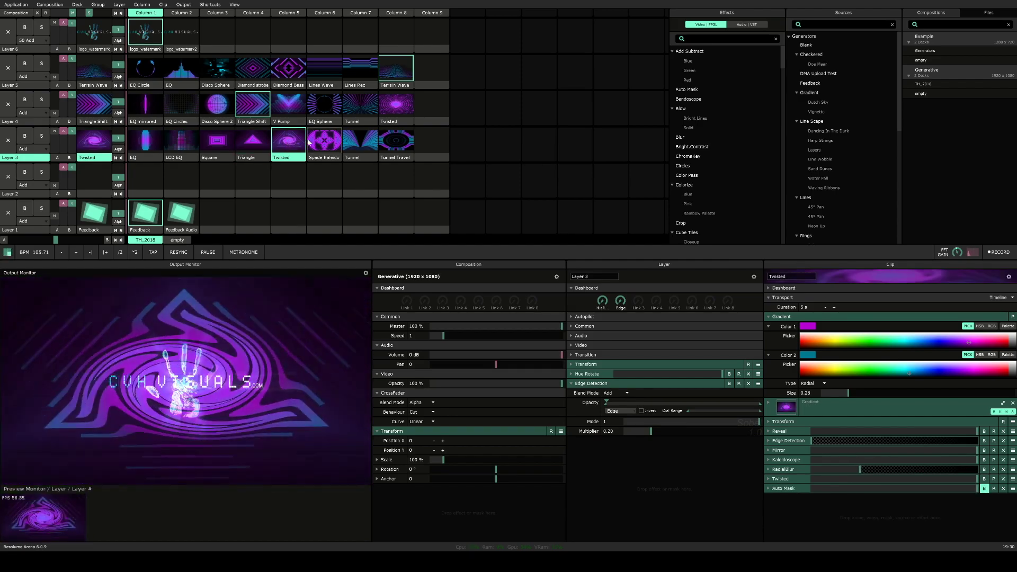
pyautogui.click(319, 144)
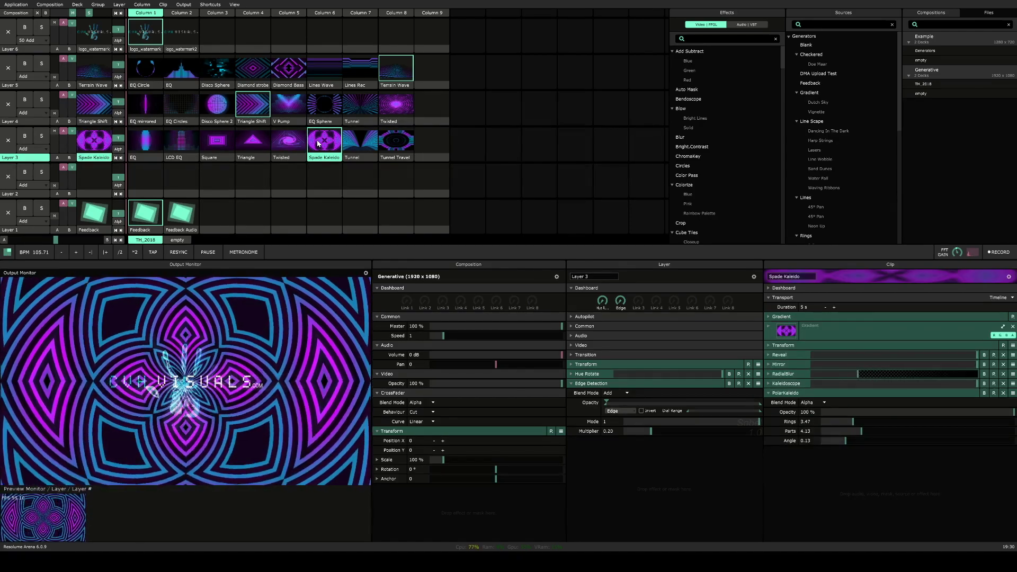
pyautogui.click(356, 146)
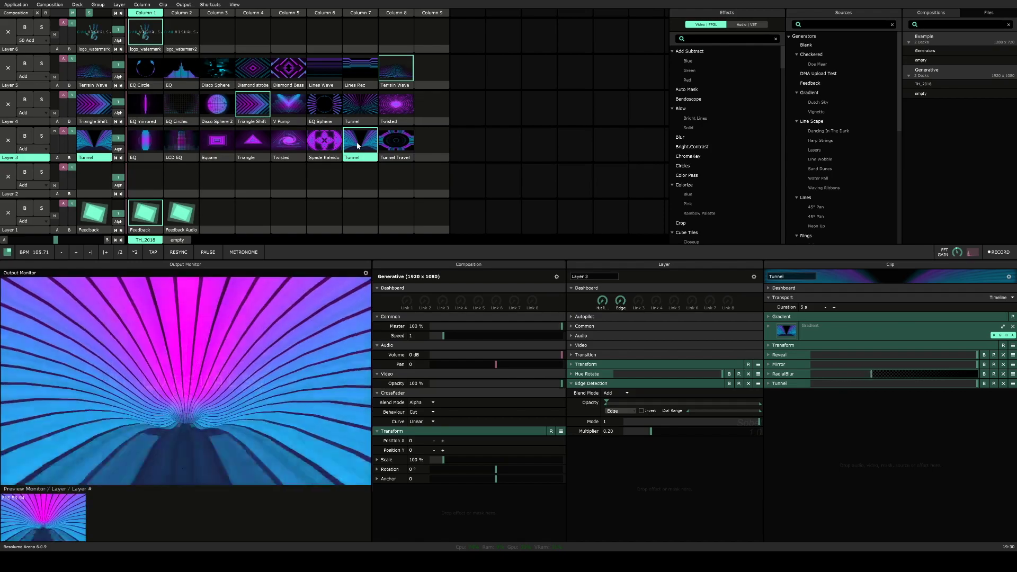
pyautogui.click(393, 147)
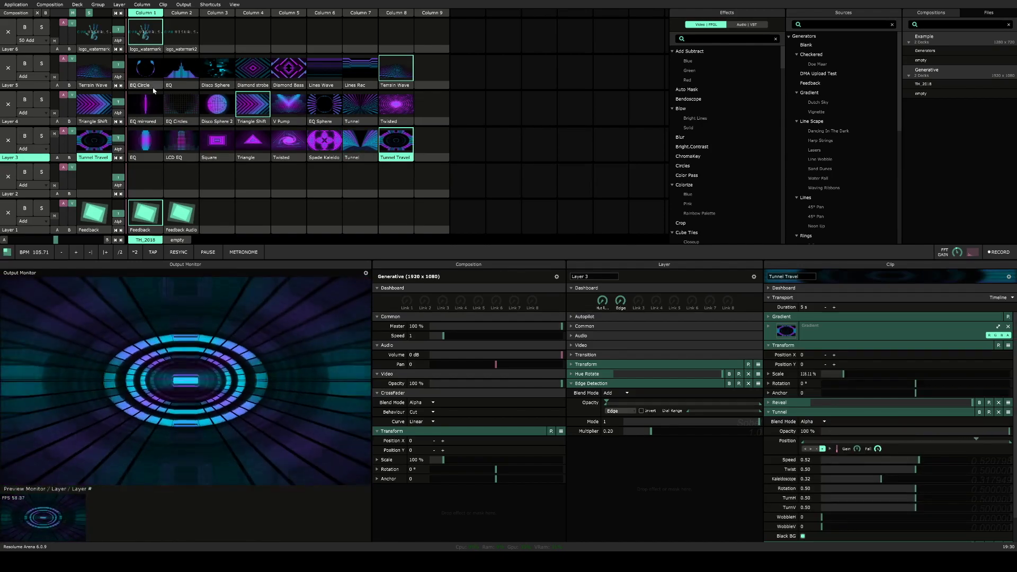
pyautogui.click(184, 36)
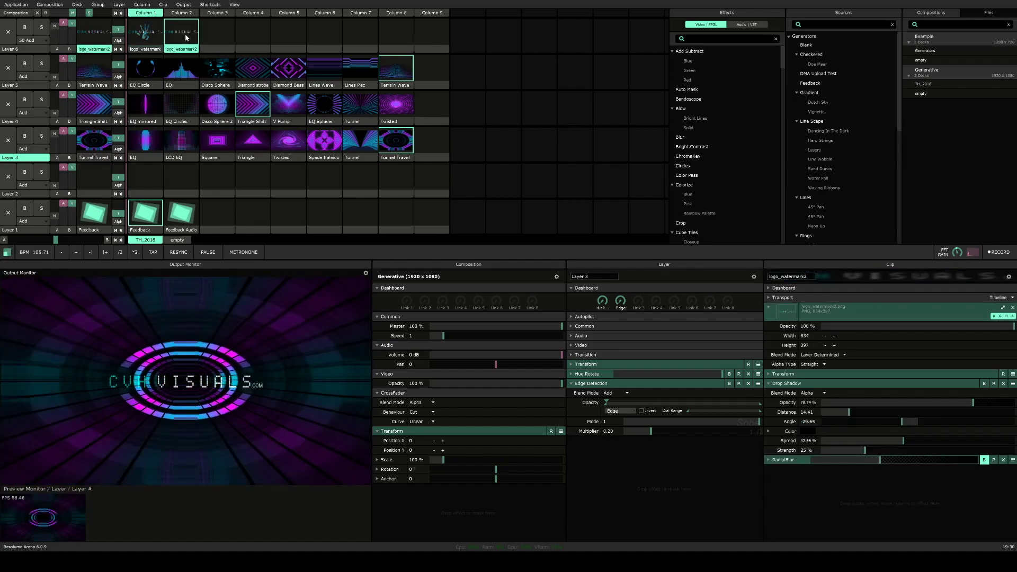